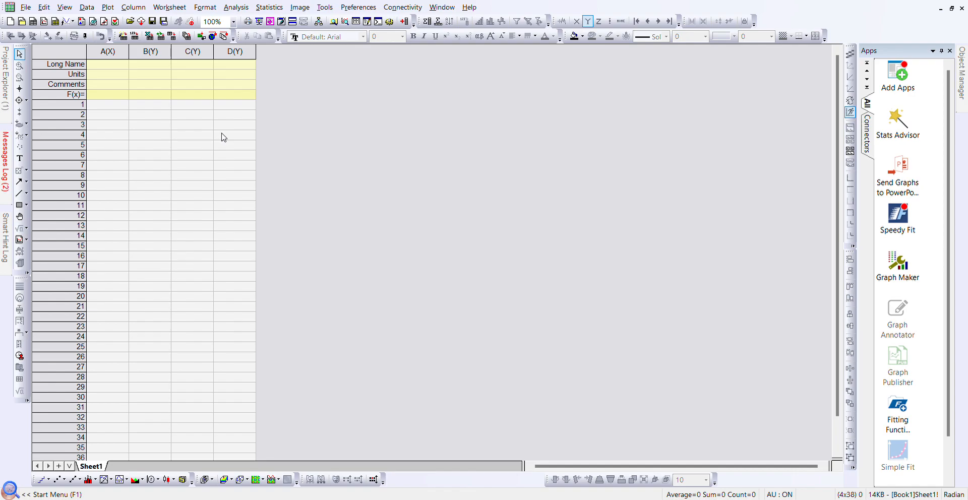
pyautogui.click(126, 70)
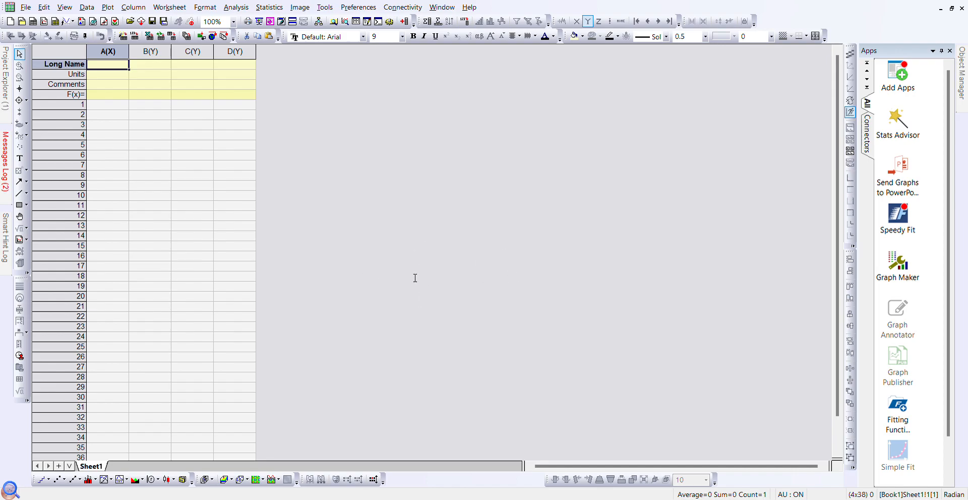
pyautogui.press('Return')
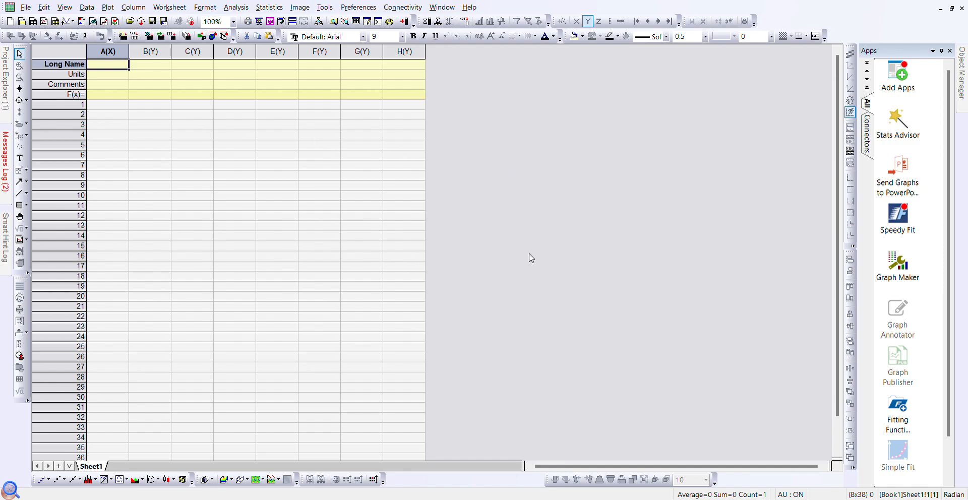
pyautogui.doubleClick(552, 236)
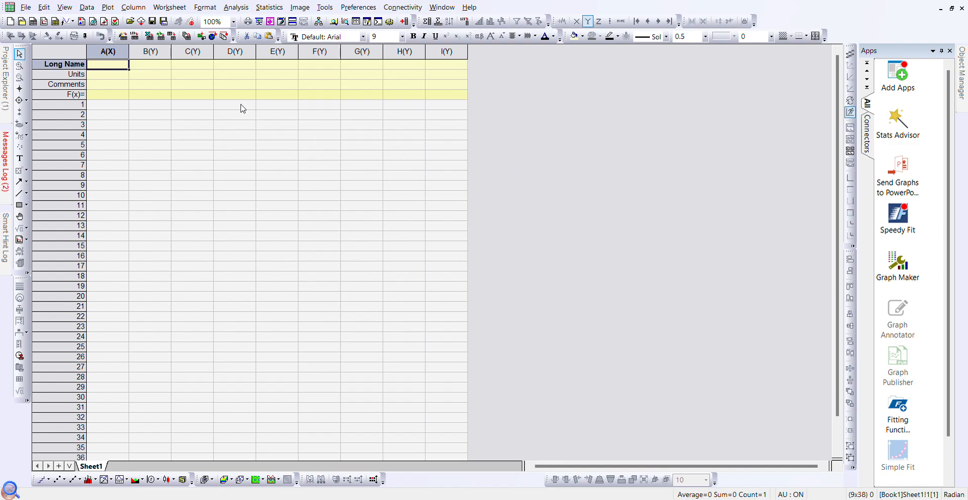
pyautogui.hotkey('ctrl', 'z')
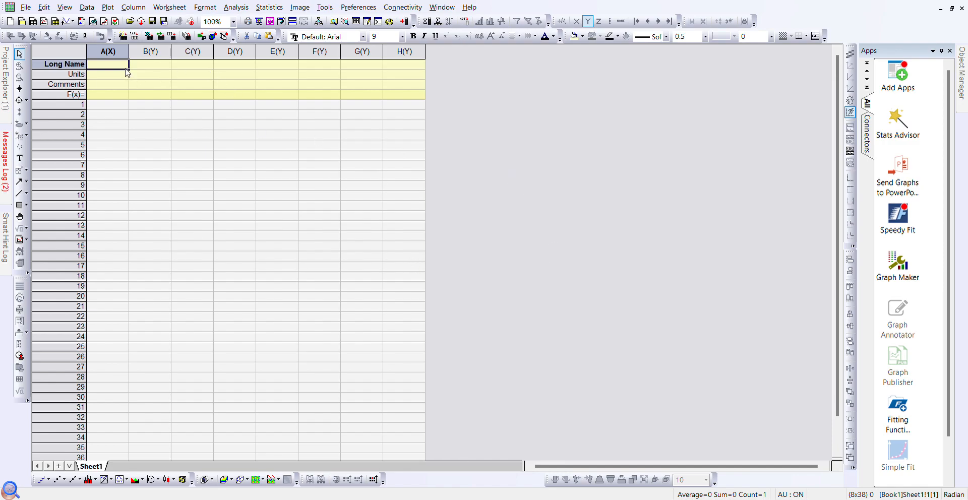
pyautogui.hotkey('ctrl', 'z')
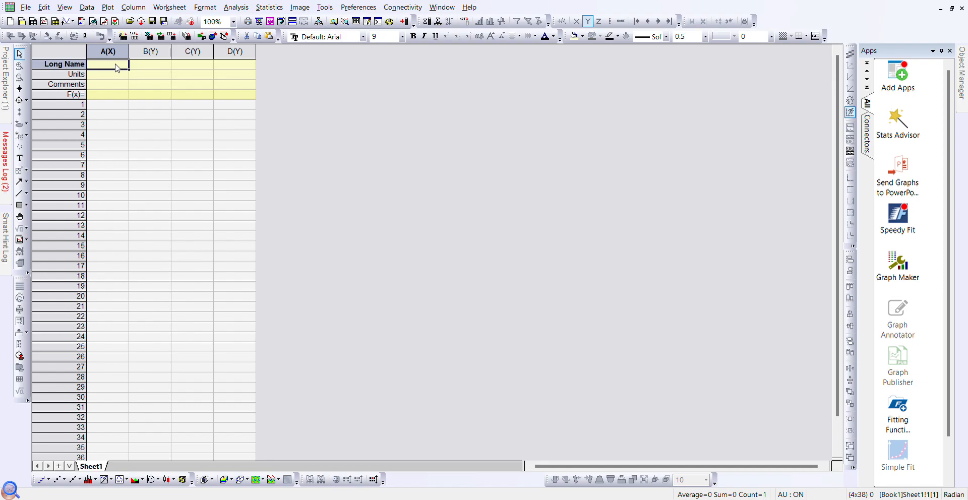
# Enter the long names Wavelength for column A and Intensity for column B.
pyautogui.write('W')
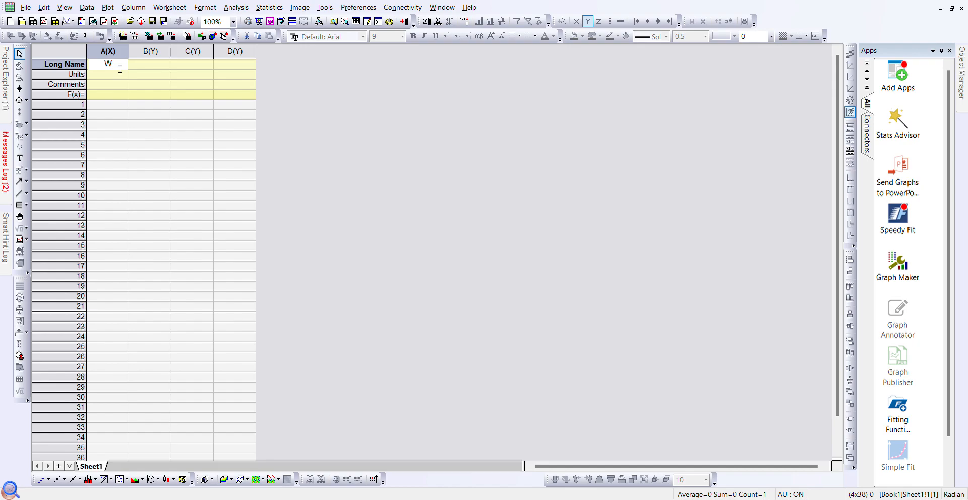
pyautogui.write('avelength')
pyautogui.press('Tab')
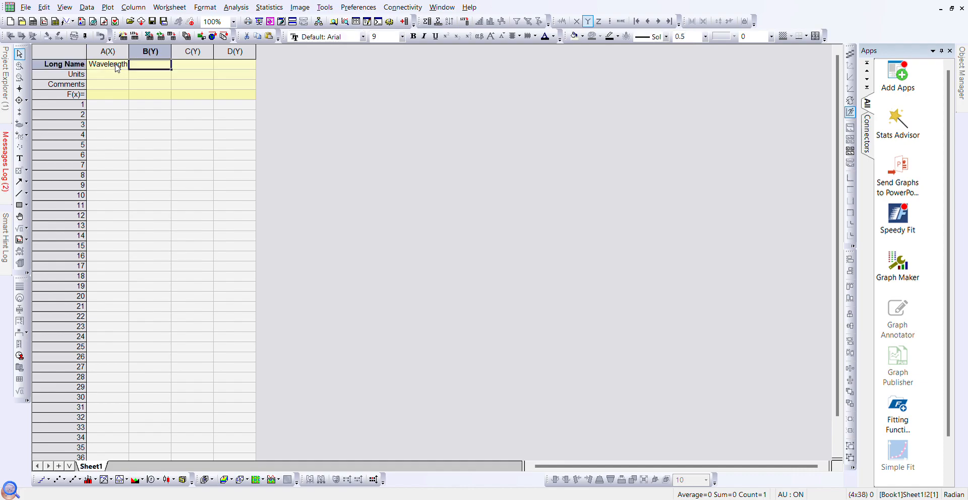
pyautogui.write('Inr')
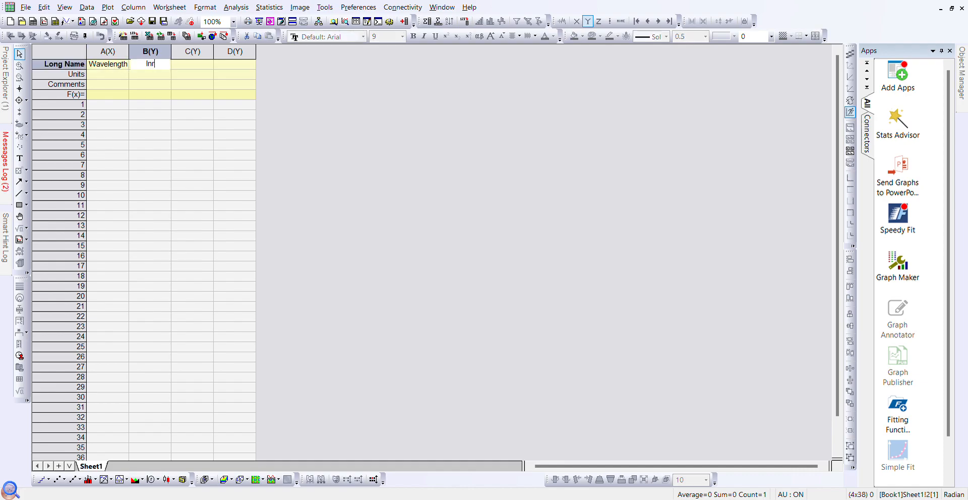
pyautogui.write('ensity')
# Set the unit of the Wavelength column to m.
pyautogui.click(119, 77)
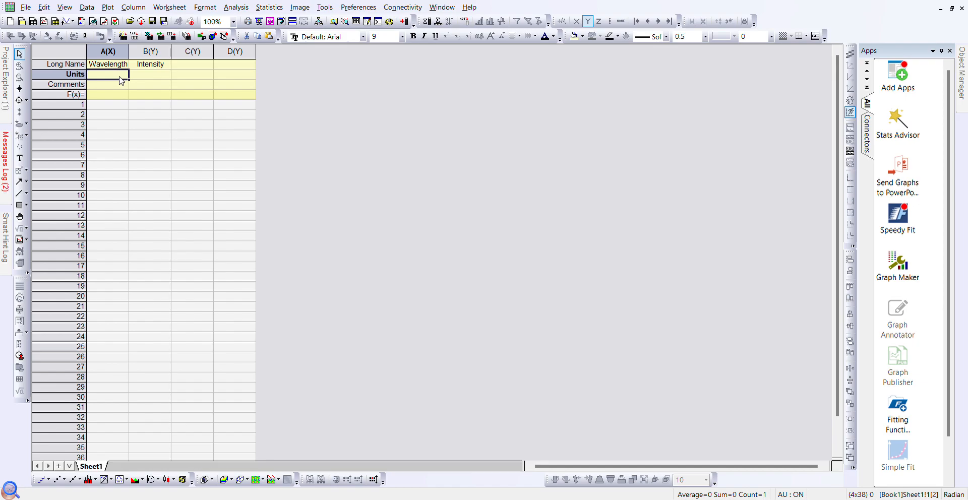
pyautogui.write('m')
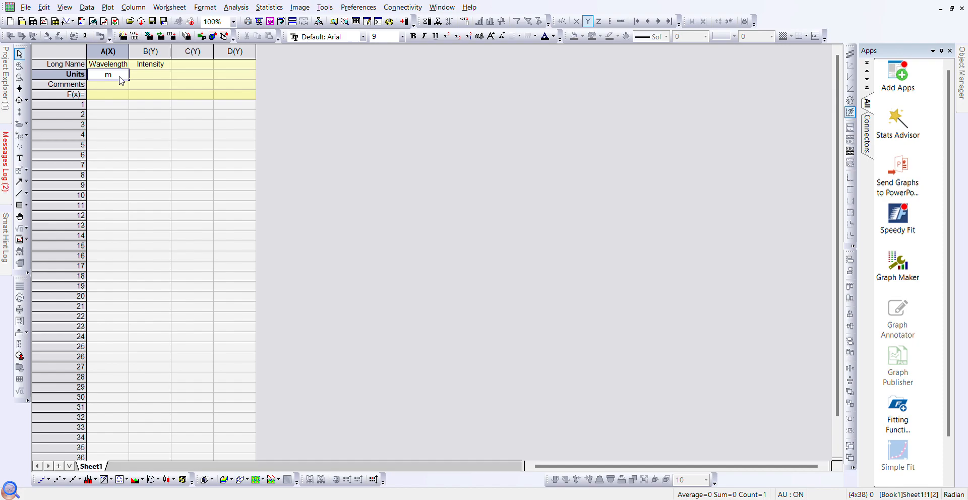
pyautogui.press('Tab')
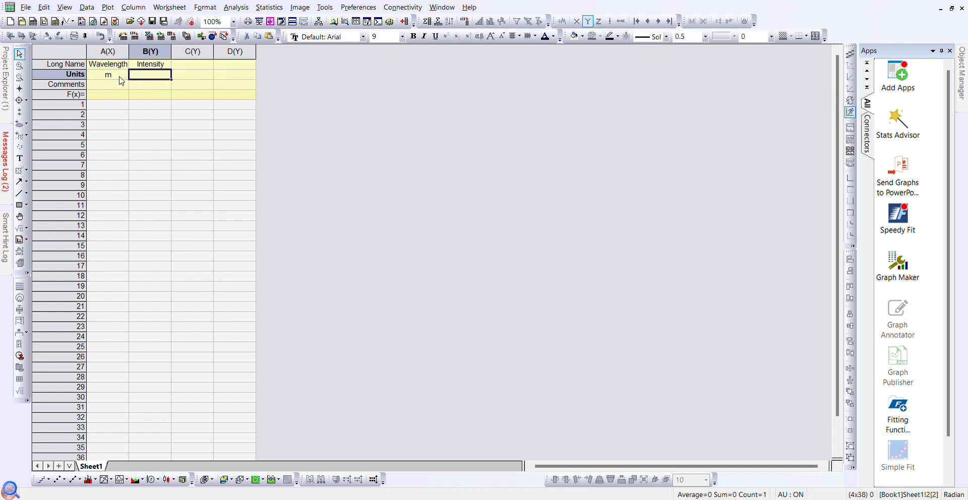
pyautogui.click(101, 105)
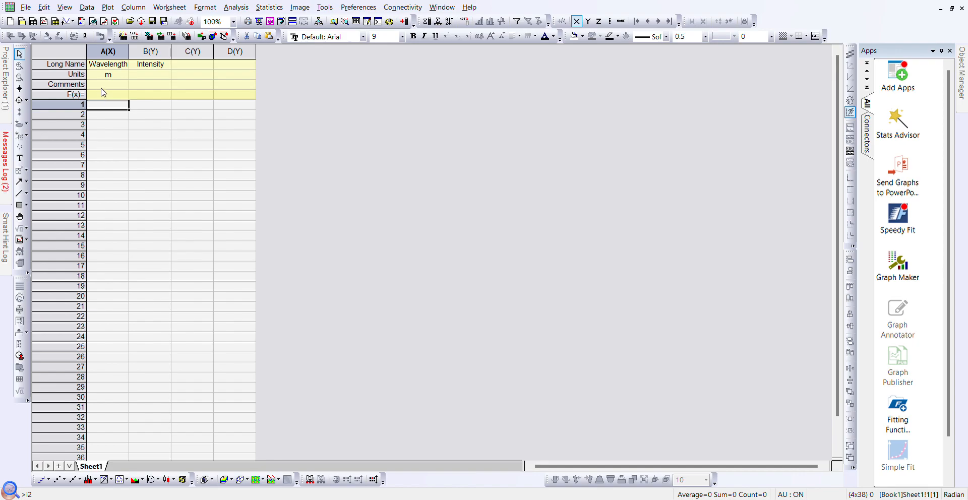
pyautogui.click(102, 89)
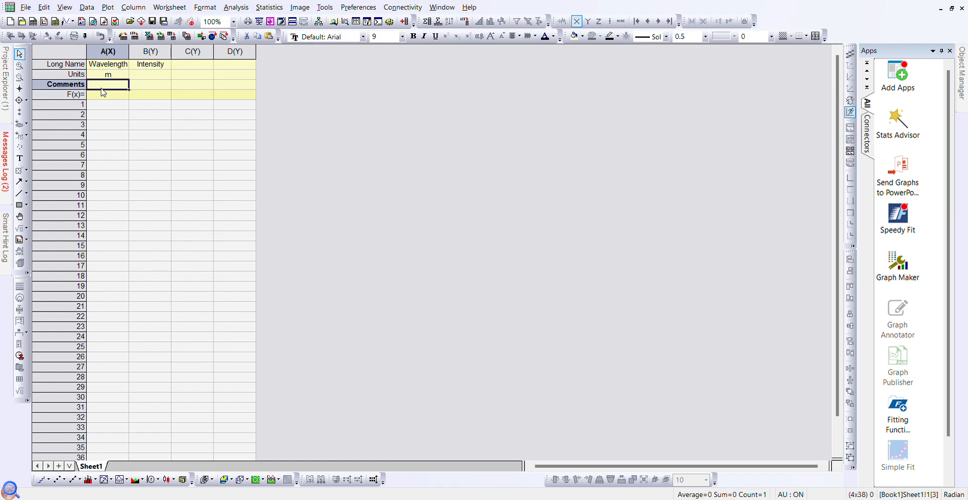
# Enter 3, 6, 8, 7 and 6 in rows 1 to 5 of the Wavelength column.
pyautogui.click(105, 107)
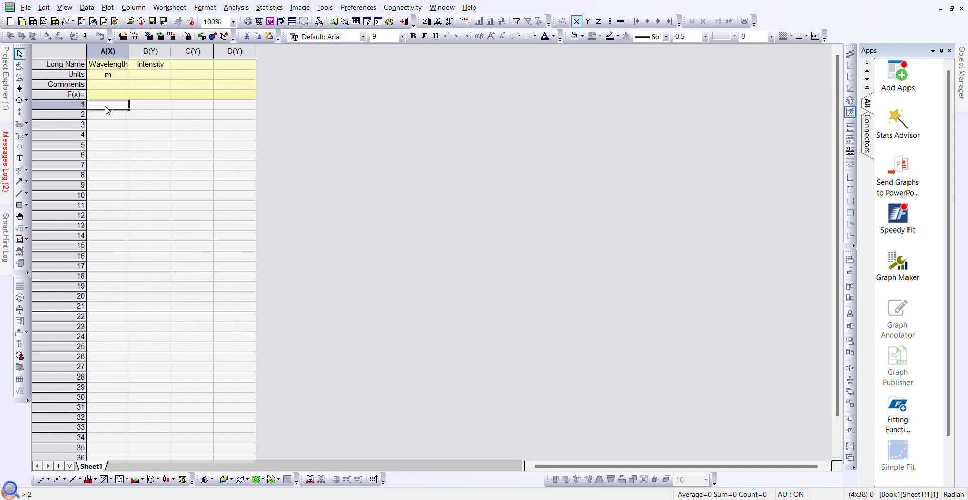
pyautogui.write('3')
pyautogui.press('Return')
pyautogui.write('6')
pyautogui.press('Return')
pyautogui.write('8')
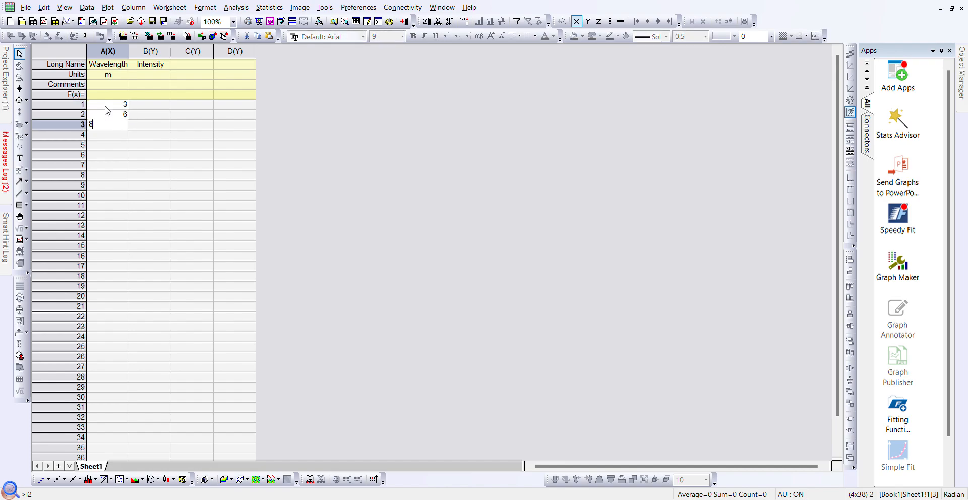
pyautogui.press('Return')
pyautogui.press('Down')
pyautogui.write('46')
pyautogui.press('Up')
pyautogui.write('7')
pyautogui.press('Return')
pyautogui.write('6')
pyautogui.press('Return')
# Enter 9, 4, 6, 9 and 0 in rows 6 to 10 of the Wavelength column.
pyautogui.write('6')
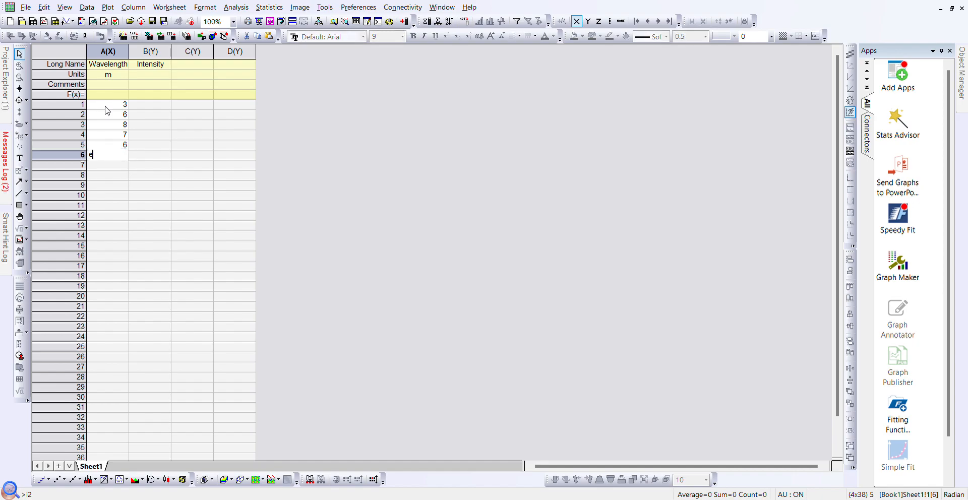
pyautogui.press('BackSpace')
pyautogui.write('9')
pyautogui.press('Return')
pyautogui.write('4')
pyautogui.press('Return')
pyautogui.write('6')
pyautogui.press('Return')
pyautogui.write('9')
pyautogui.press('Return')
pyautogui.write('0')
pyautogui.press('Return')
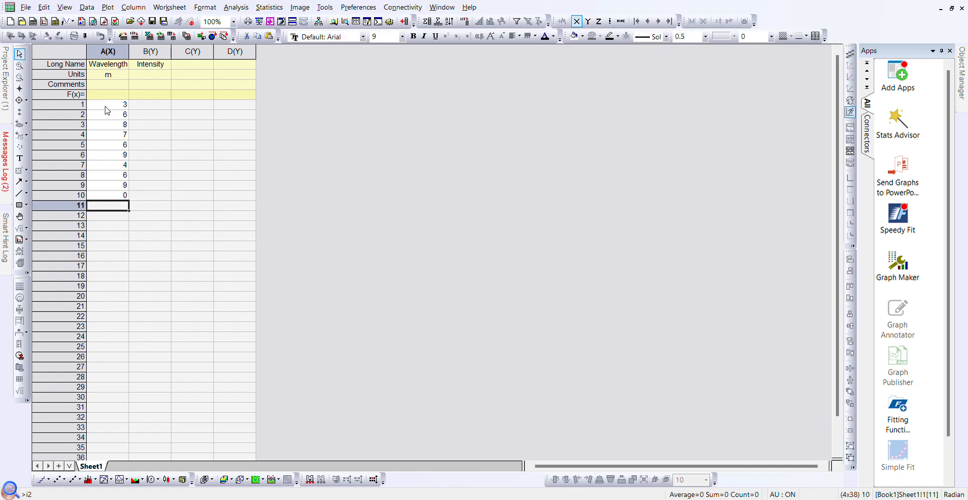
# Enter 1/.3 in row 1 of the Intensity column.
pyautogui.click(141, 107)
pyautogui.write('1')
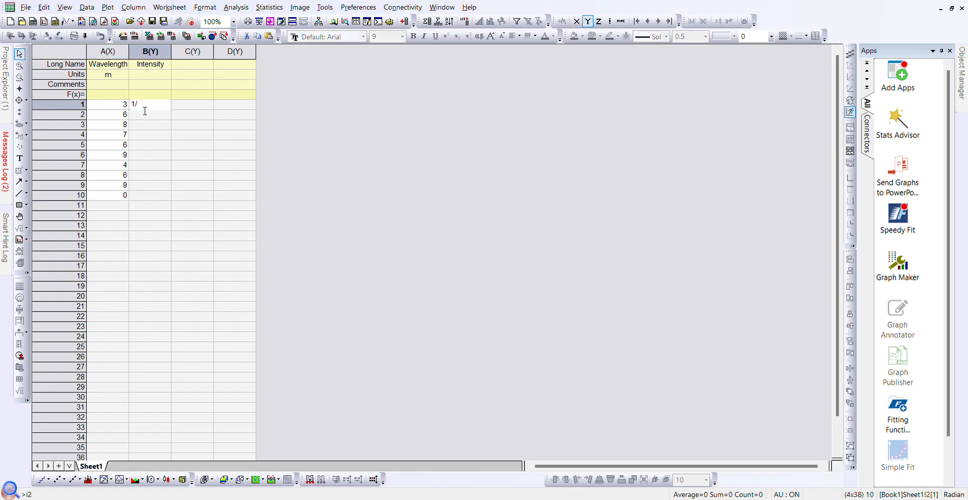
pyautogui.write('/3')
pyautogui.press('Return')
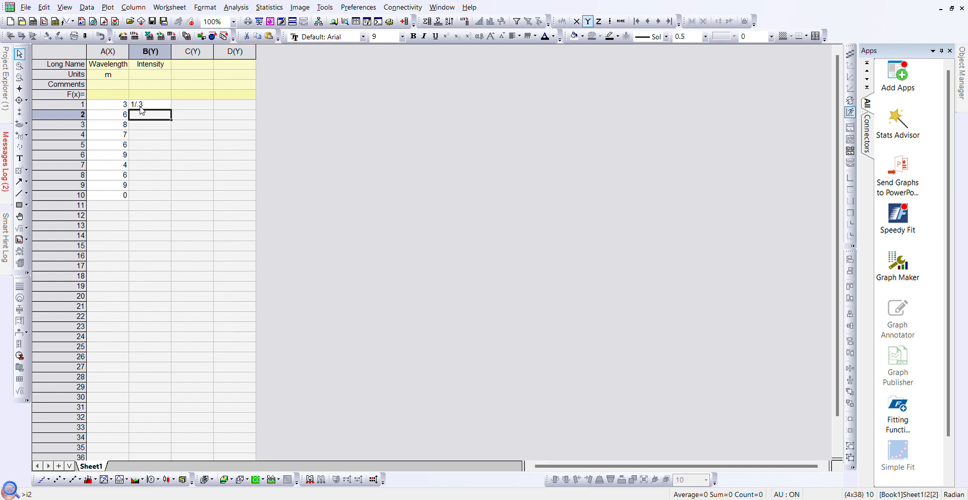
pyautogui.click(142, 104)
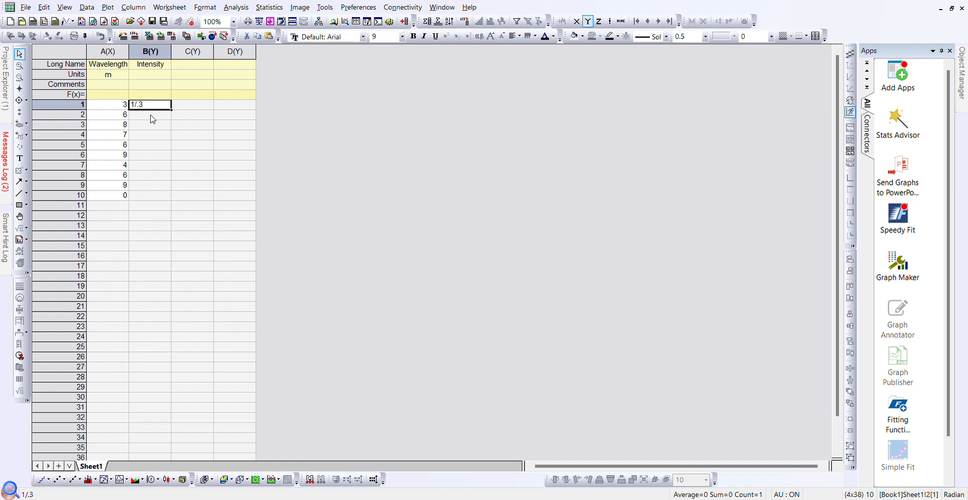
# Enter 1.3, 1.7, 0.8, 9.7 and 5.7 in rows 2 to 6 of the Intensity column.
pyautogui.click(153, 115)
pyautogui.write('1.3')
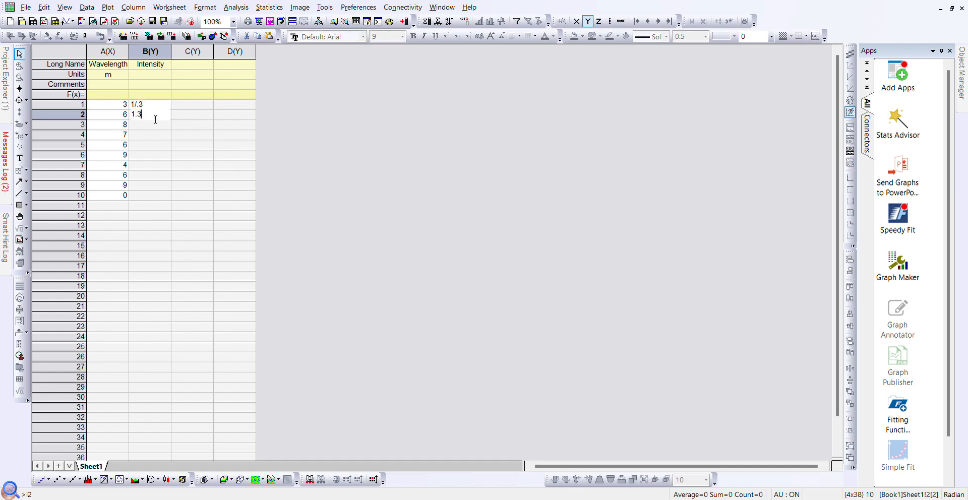
pyautogui.press('Return')
pyautogui.write('1.7')
pyautogui.press('Return')
pyautogui.write('0.8')
pyautogui.press('Return')
pyautogui.write('9.7')
pyautogui.press('Return')
pyautogui.write('5.7')
pyautogui.press('Return')
# Enter 3.5, 3.88, 4.77 and 3.56 in rows 7 to 10 of the Intensity column.
pyautogui.write('3')
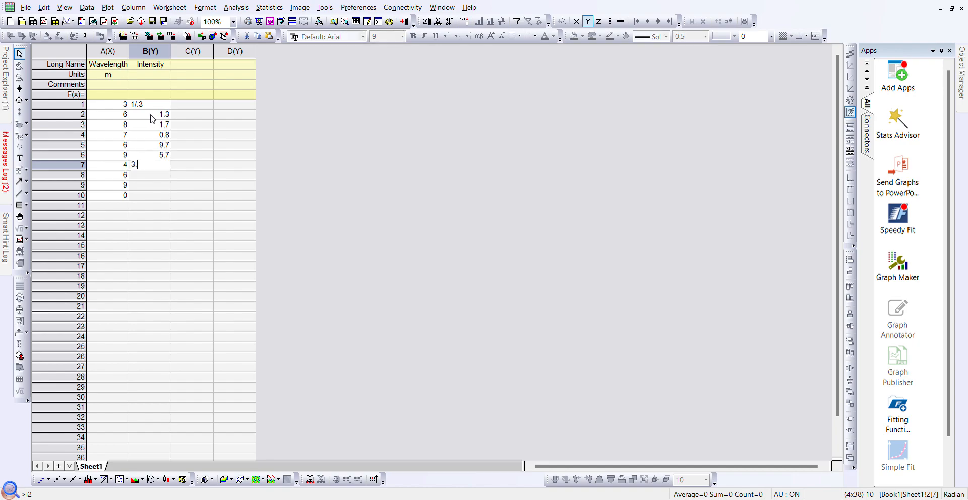
pyautogui.write('.5')
pyautogui.press('Return')
pyautogui.write('35')
pyautogui.press('BackSpace')
pyautogui.write('.88')
pyautogui.press('Return')
pyautogui.write('4.77')
pyautogui.press('Return')
pyautogui.write('4')
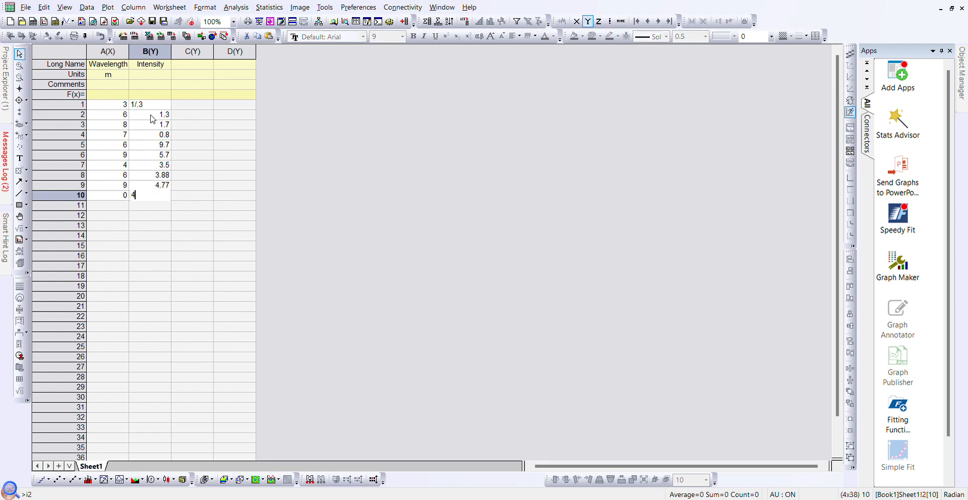
pyautogui.write('.7')
pyautogui.press('BackSpace')
pyautogui.press('BackSpace')
pyautogui.press('BackSpace')
pyautogui.write('3.56')
# Replace the row 1 value of the Intensity column with 1.66.
pyautogui.click(160, 107)
pyautogui.write('1')
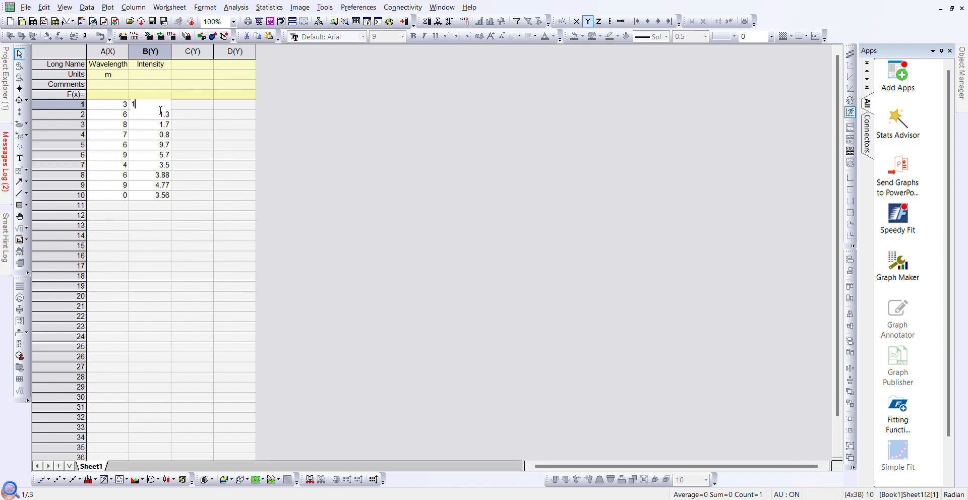
pyautogui.write('.66')
pyautogui.click(176, 129)
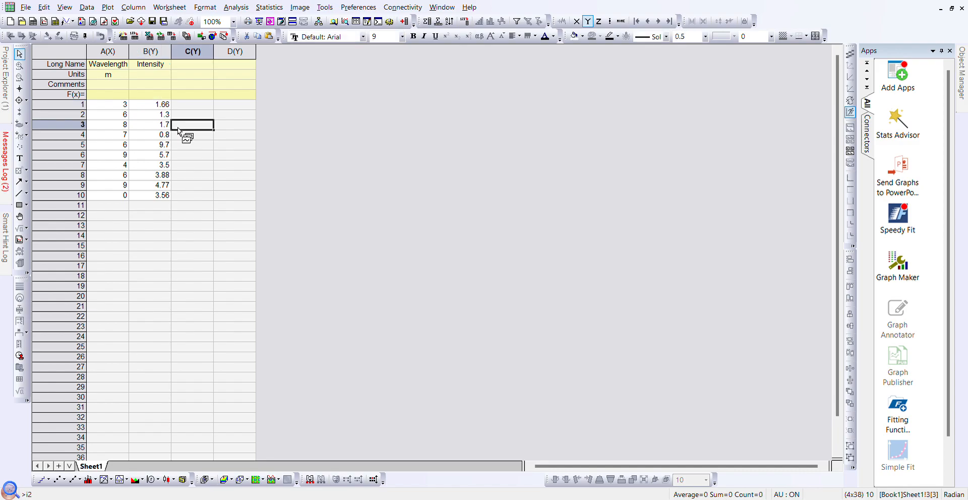
# Plot the Wavelength and Intensity columns as a line graph and change the plot type to a column chart.
pyautogui.click(105, 52)
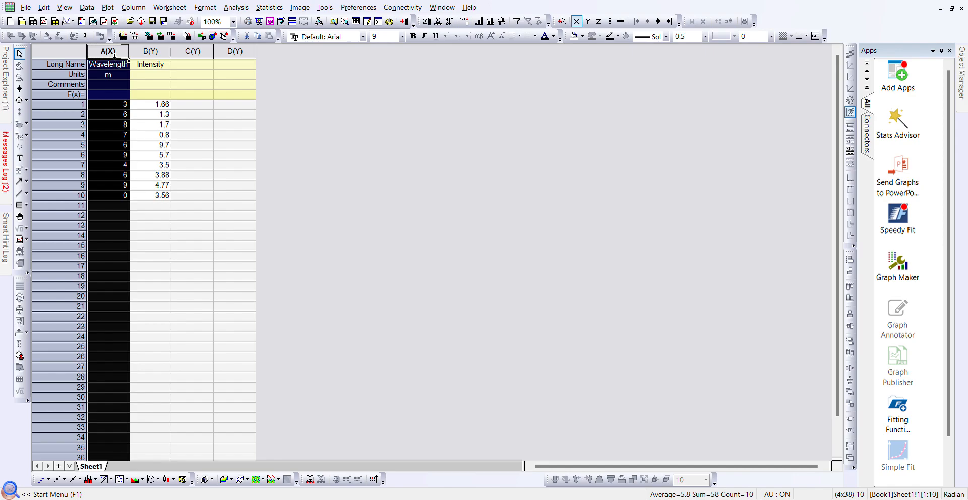
pyautogui.keyDown('shift'); pyautogui.click(165, 61); pyautogui.keyUp('shift')
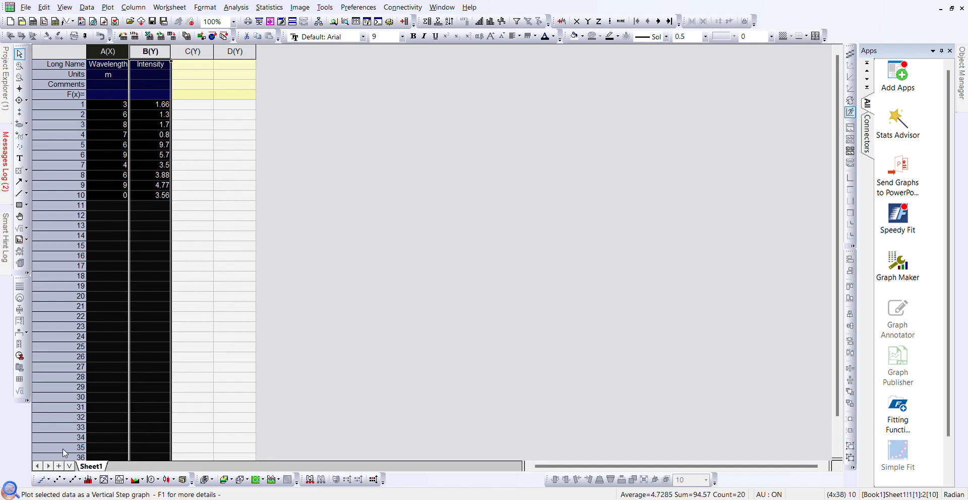
pyautogui.click(40, 479)
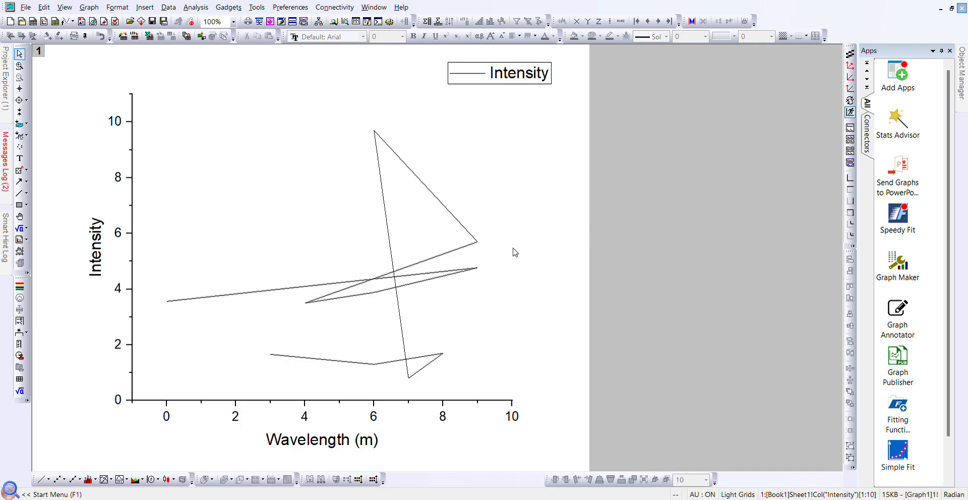
pyautogui.click(424, 279)
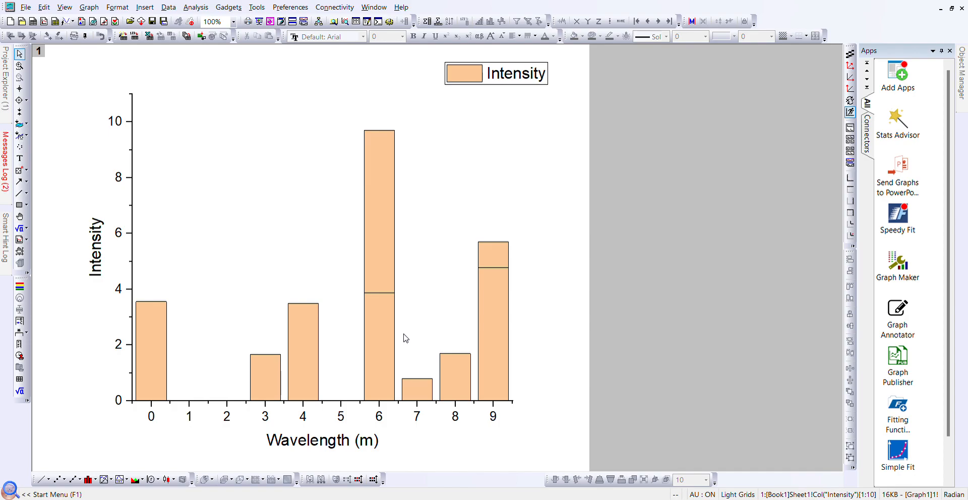
# Colour the borders of the chart's columns orange and fill the columns with red.
pyautogui.doubleClick(373, 260)
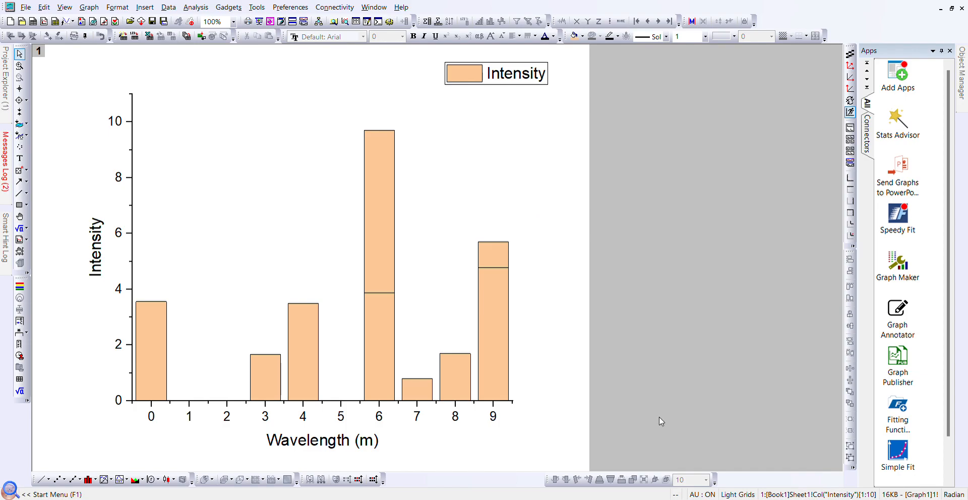
pyautogui.click(596, 470)
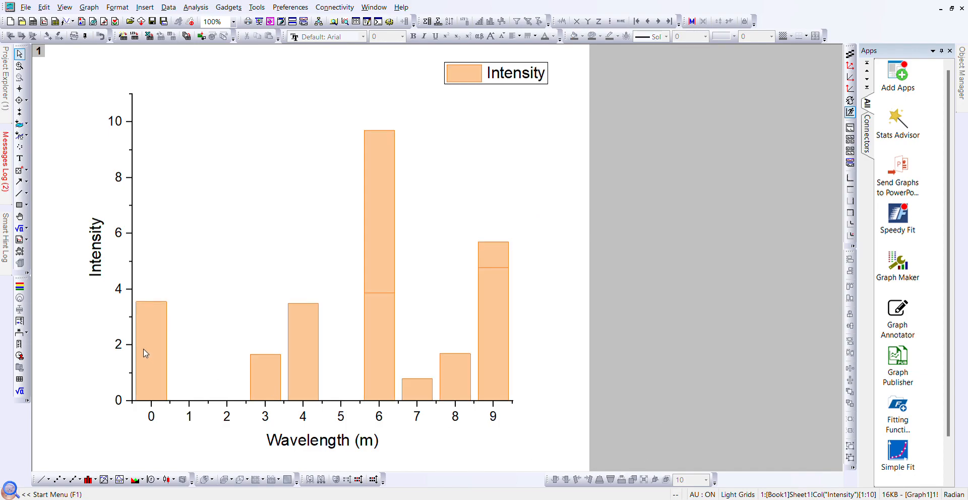
pyautogui.doubleClick(381, 342)
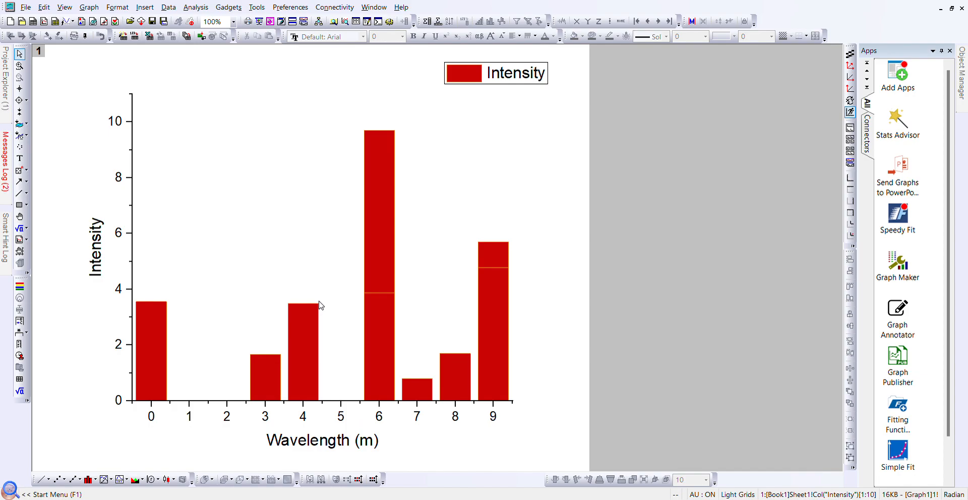
# Add the text label "histogram" in the empty plot area above the columns for wavelengths 2 to 4.
pyautogui.click(19, 160)
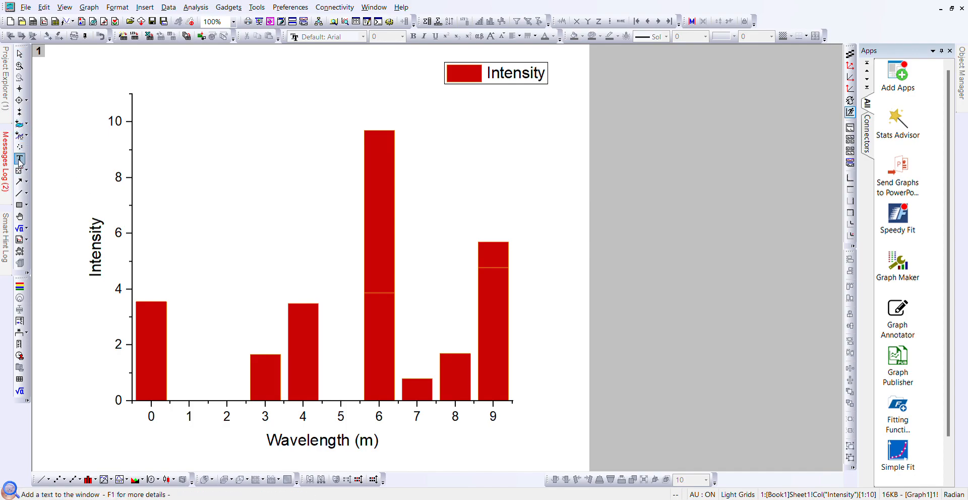
pyautogui.click(239, 215)
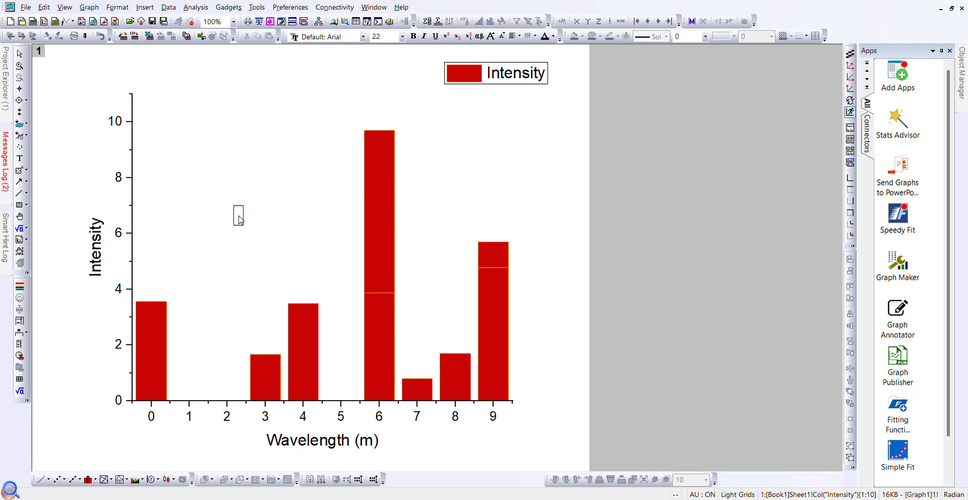
pyautogui.write('histogram')
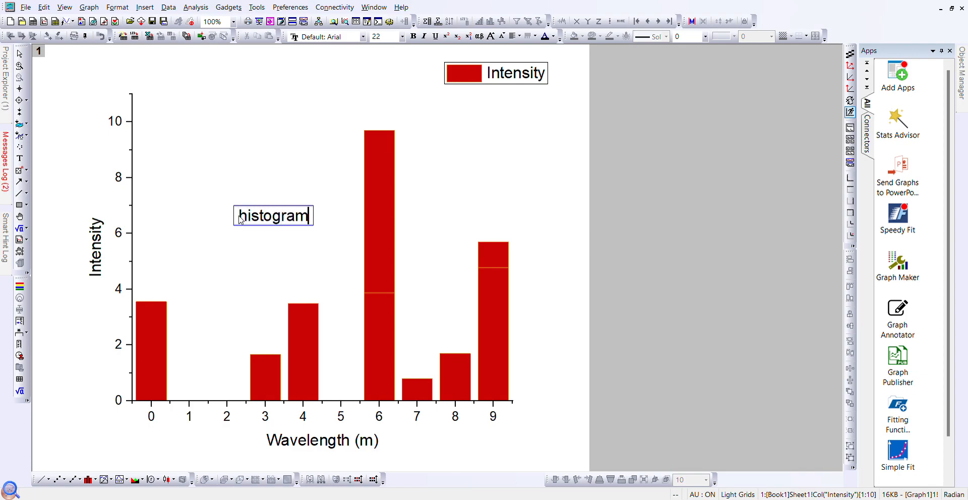
# Move the "histogram" label to the empty plot area above wavelengths 1 to 3, at an intensity of about 9.
pyautogui.press('Escape')
pyautogui.click(284, 212)
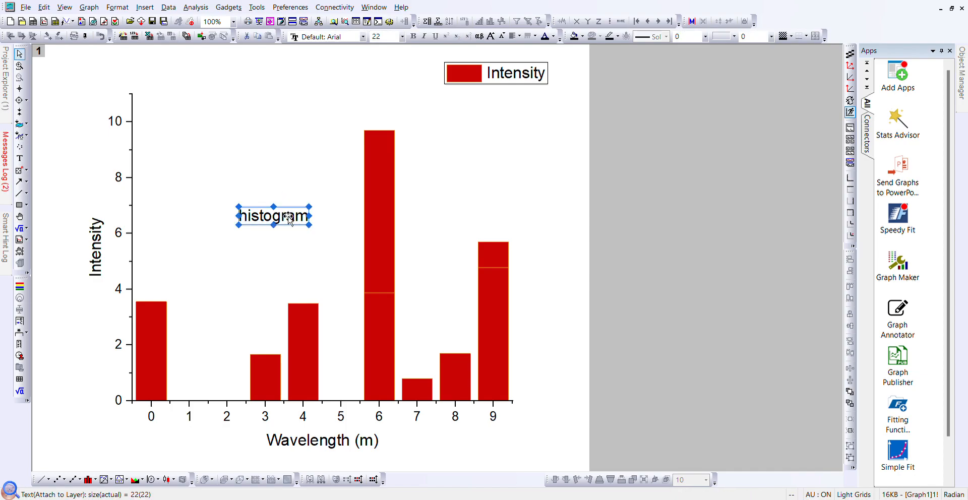
pyautogui.moveTo(291, 216); pyautogui.dragTo(244, 144)
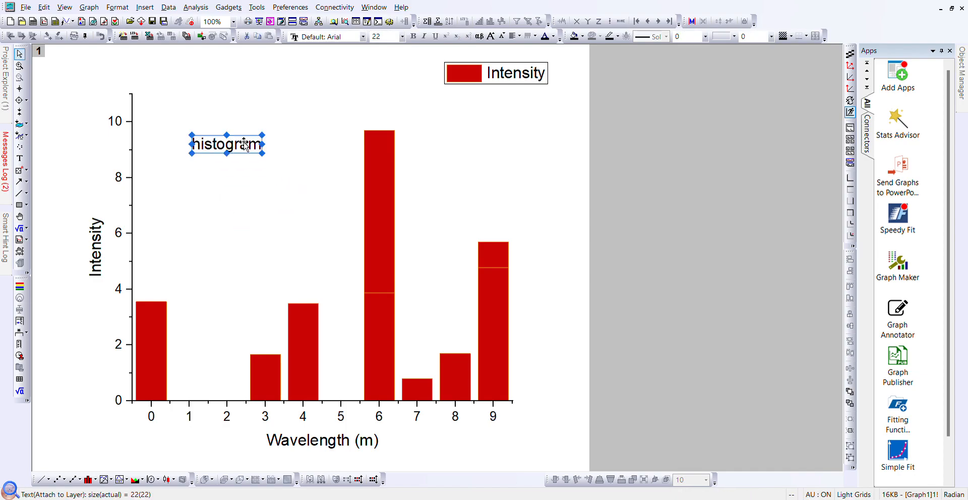
pyautogui.click(301, 191)
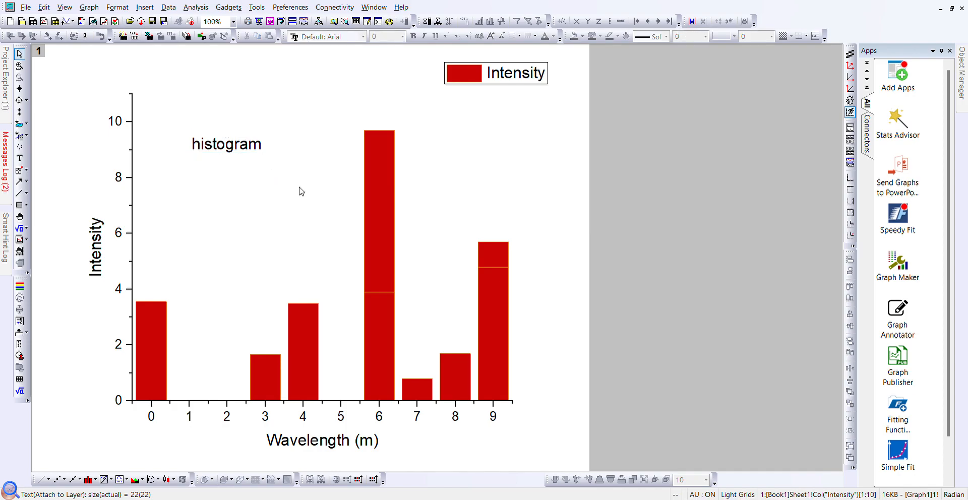
# Move the Intensity legend slightly down so it sits level with the upper end of the Y axis.
pyautogui.click(495, 68)
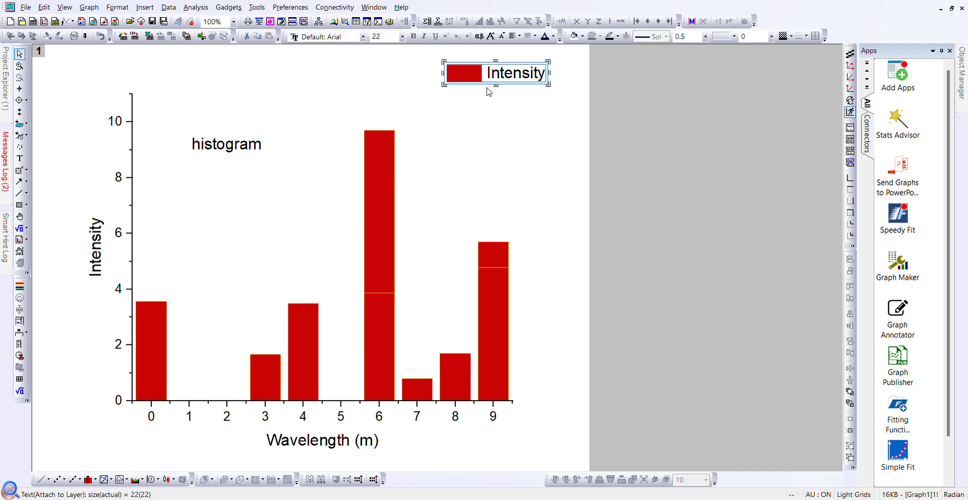
pyautogui.click(459, 113)
pyautogui.moveTo(450, 81); pyautogui.dragTo(451, 105)
pyautogui.click(426, 101)
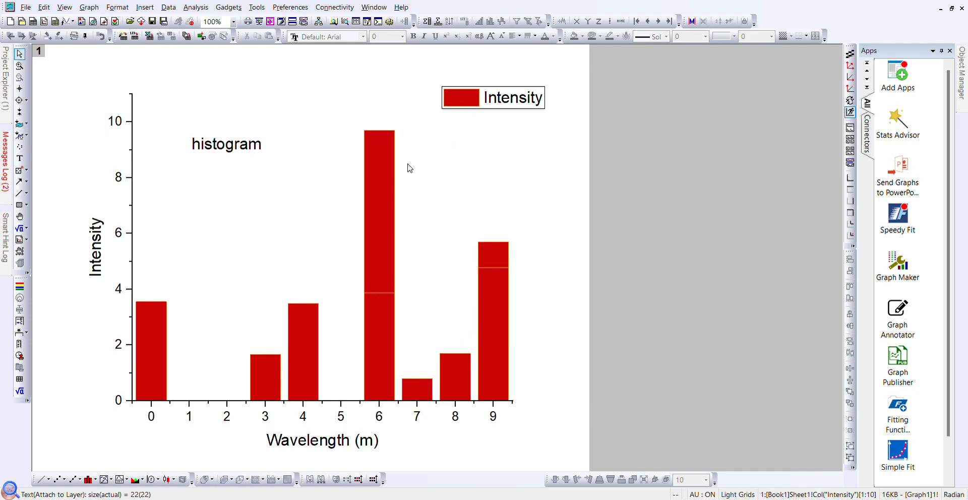
# Narrow the chart's columns to about half their width, leaving wider gaps between them.
pyautogui.click(458, 98)
pyautogui.click(590, 428)
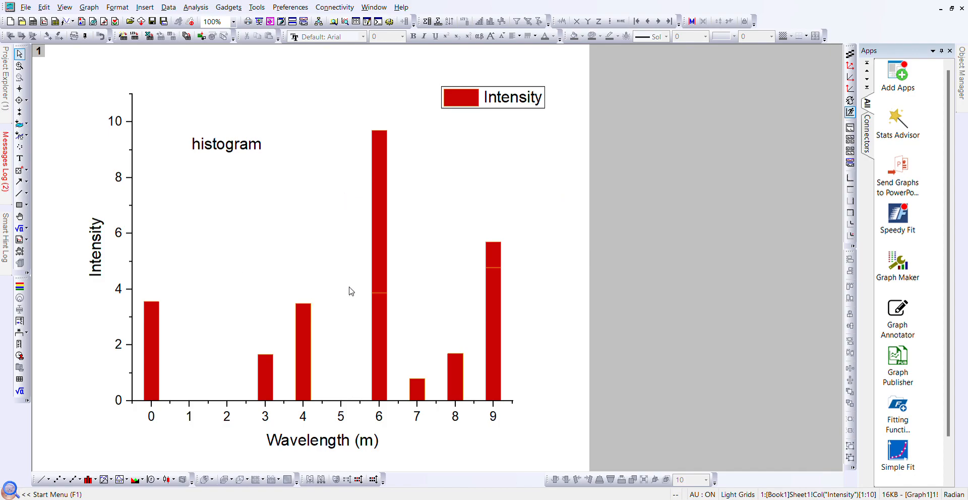
pyautogui.click(96, 245)
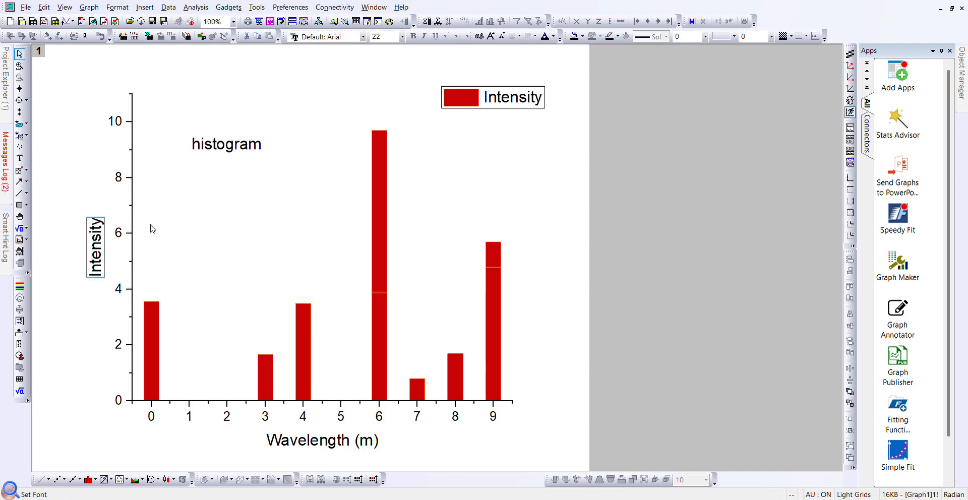
pyautogui.click(145, 275)
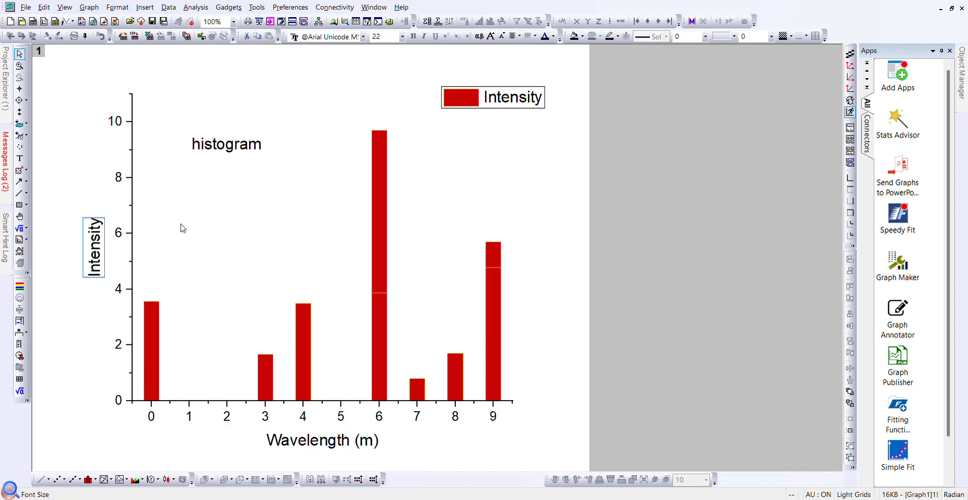
pyautogui.click(164, 298)
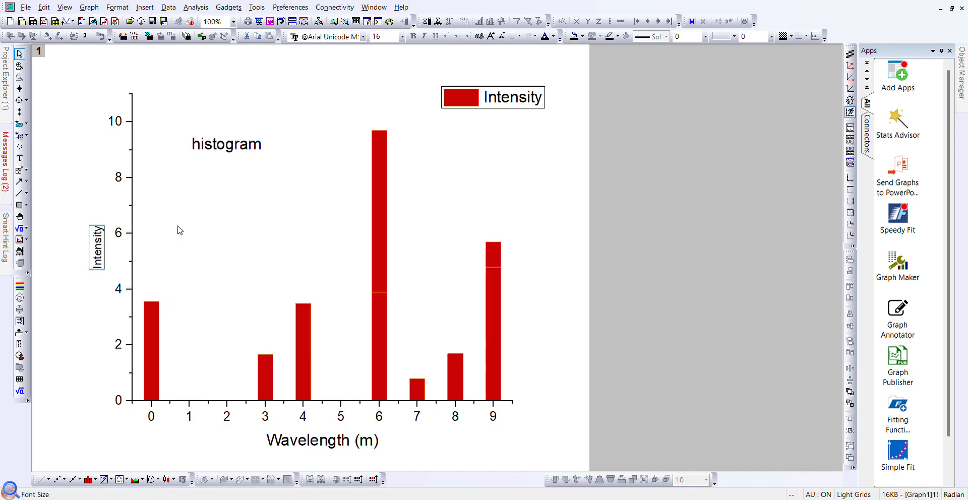
pyautogui.click(170, 377)
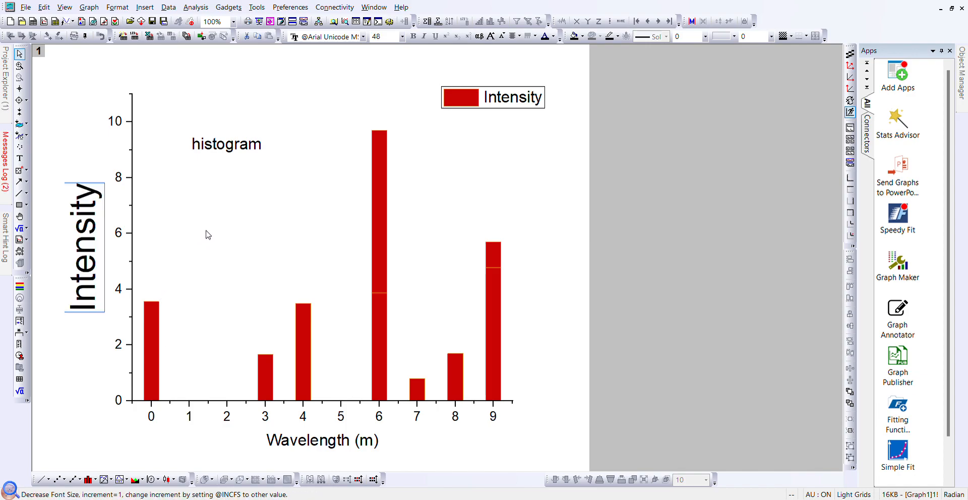
pyautogui.click(116, 247)
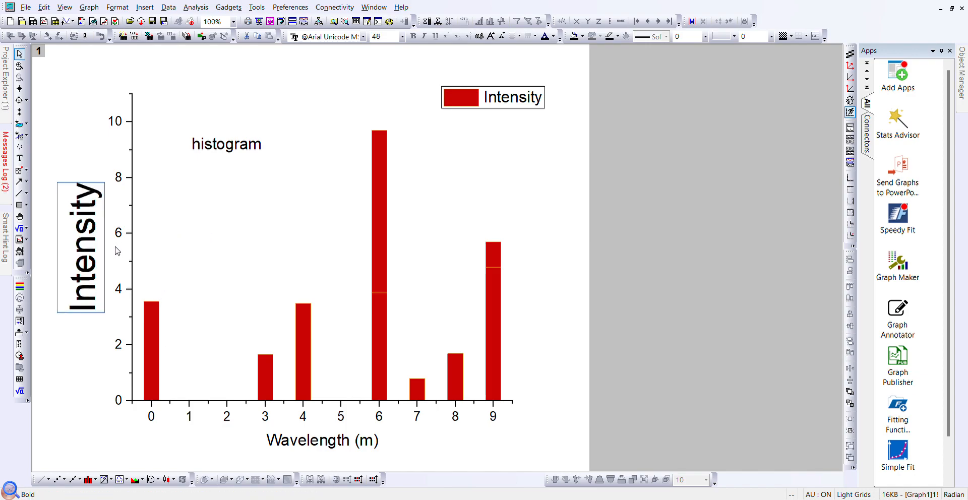
pyautogui.click(181, 270)
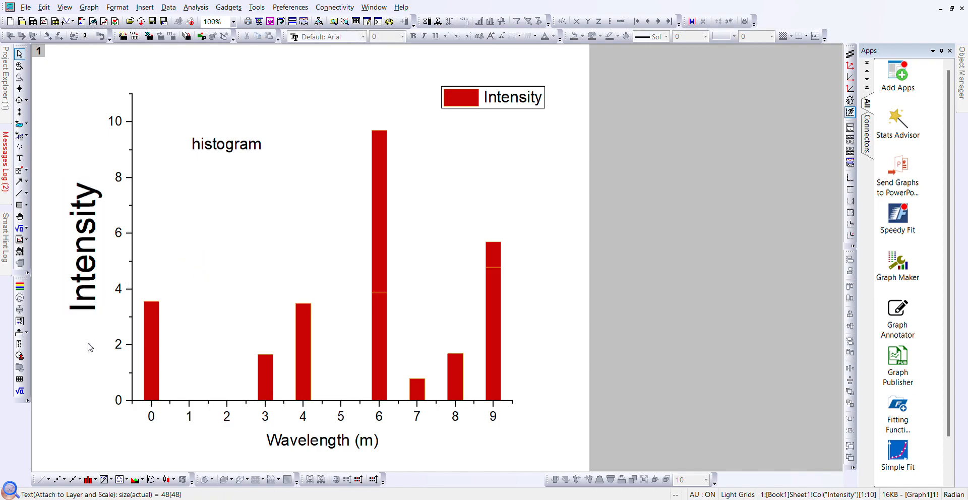